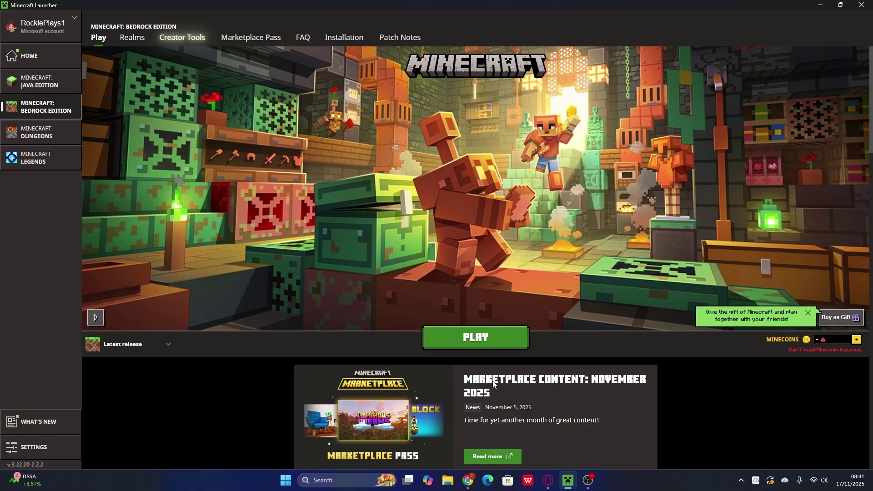
Minimise the Minecraft Launcher and bring back Chrome's CurseForge 'shaders' results for 1.21.122
click(820, 5)
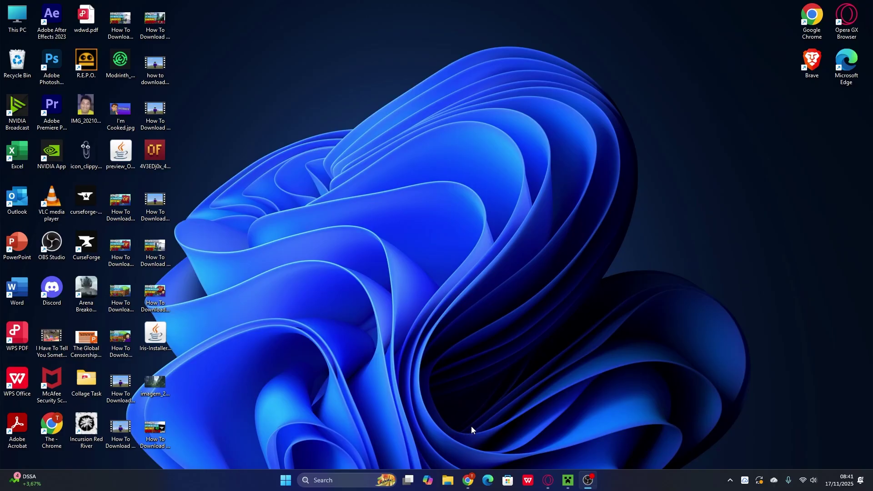
click(468, 480)
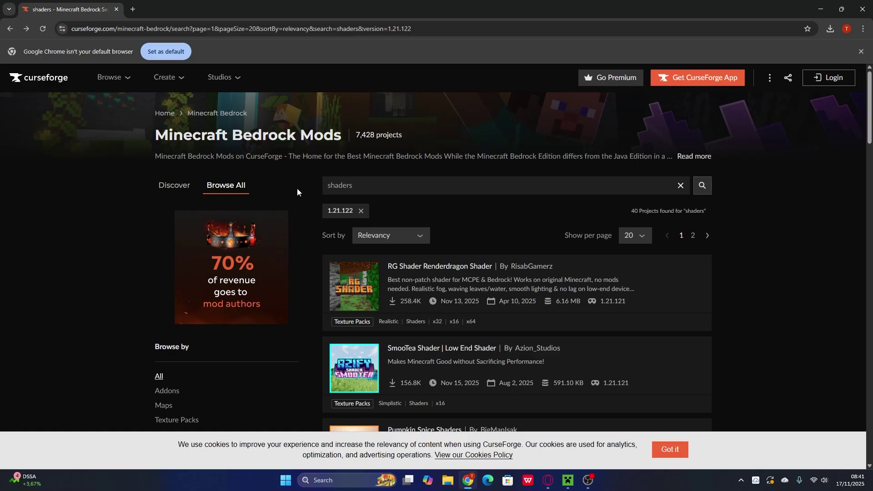
scroll(195, 348, down, 1)
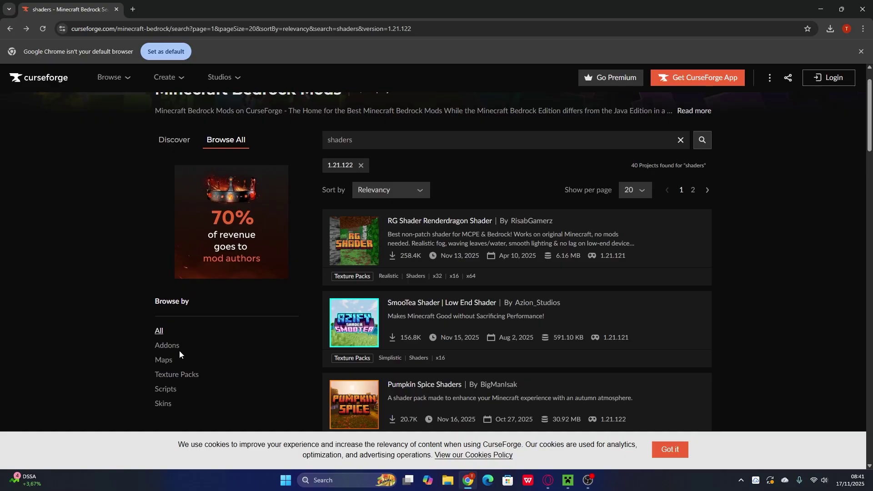
scroll(264, 363, down, 4)
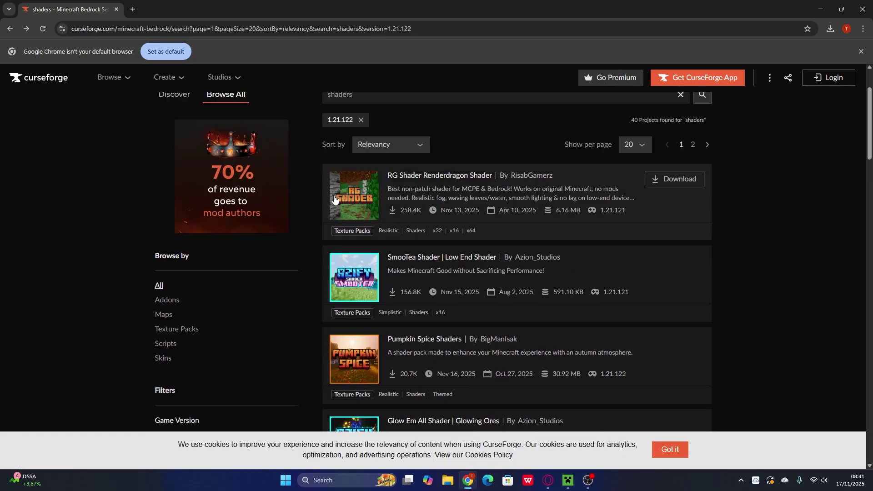
scroll(290, 349, up, 5)
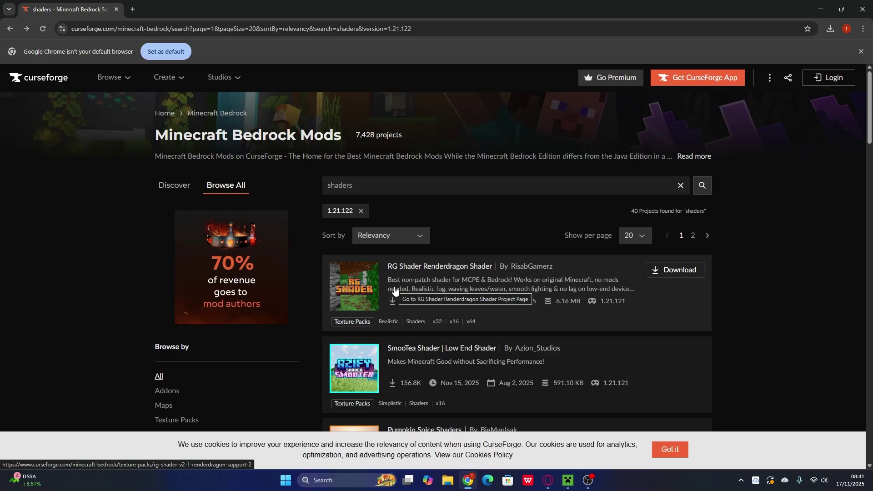
scroll(308, 269, down, 5)
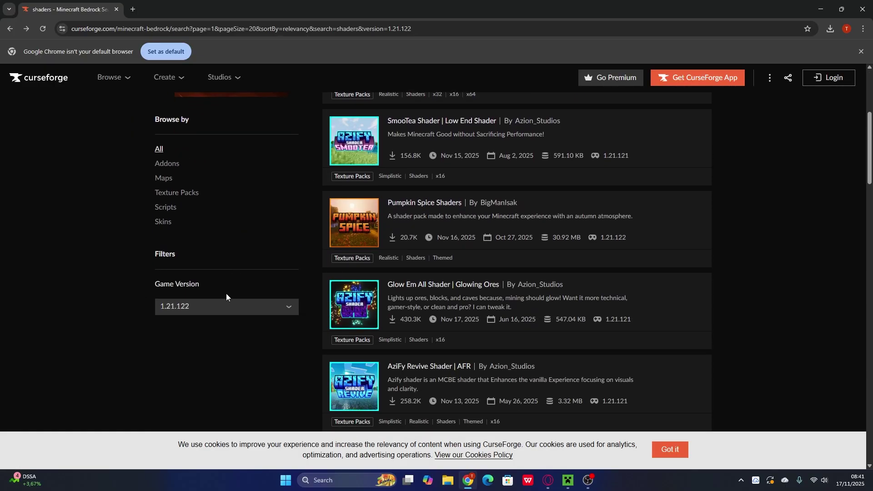
click(204, 307)
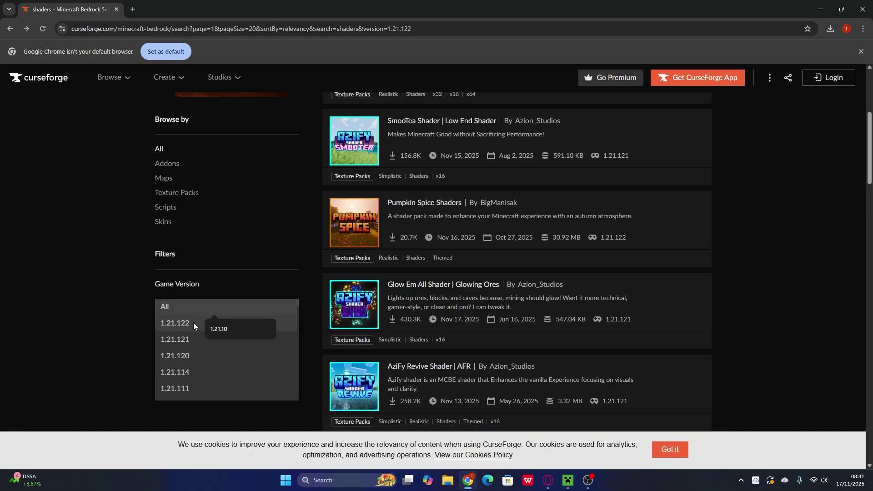
click(189, 321)
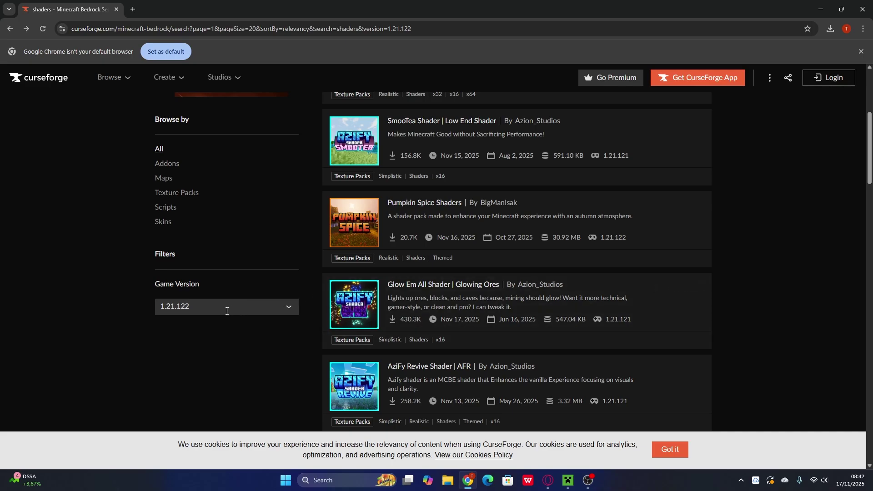
scroll(449, 246, down, 5)
scroll(438, 253, down, 7)
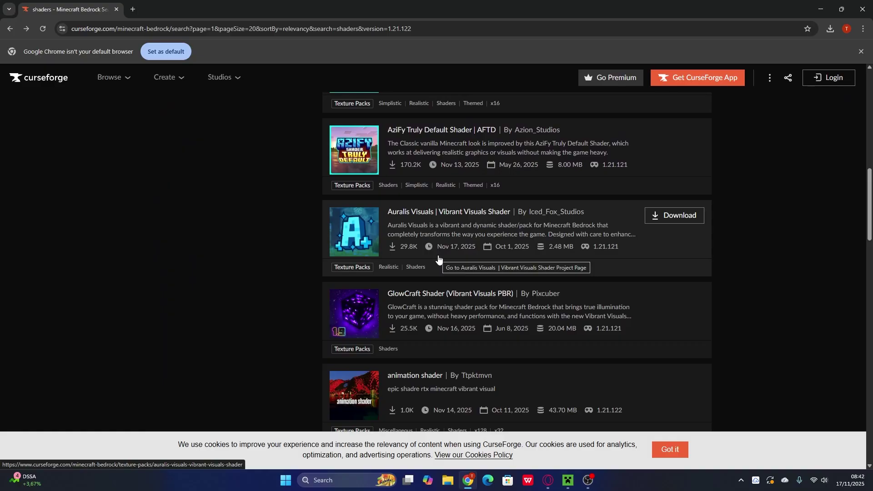
scroll(438, 258, up, 8)
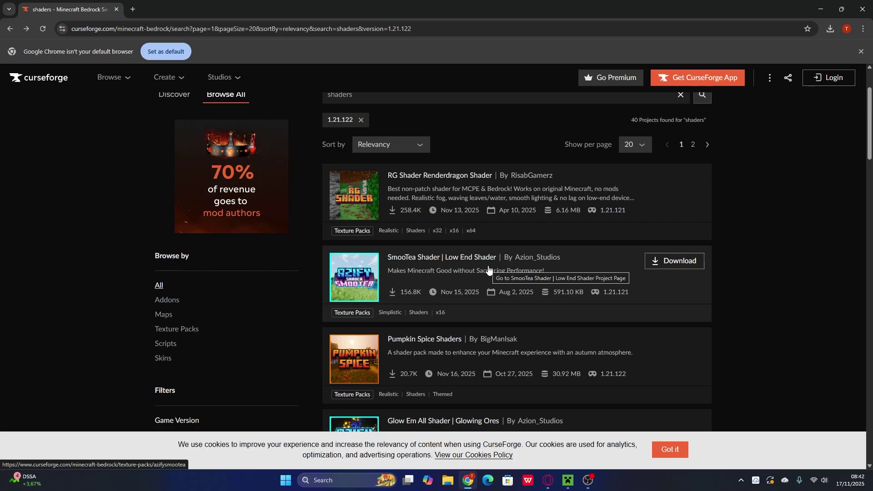
scroll(488, 273, down, 5)
scroll(488, 348, up, 7)
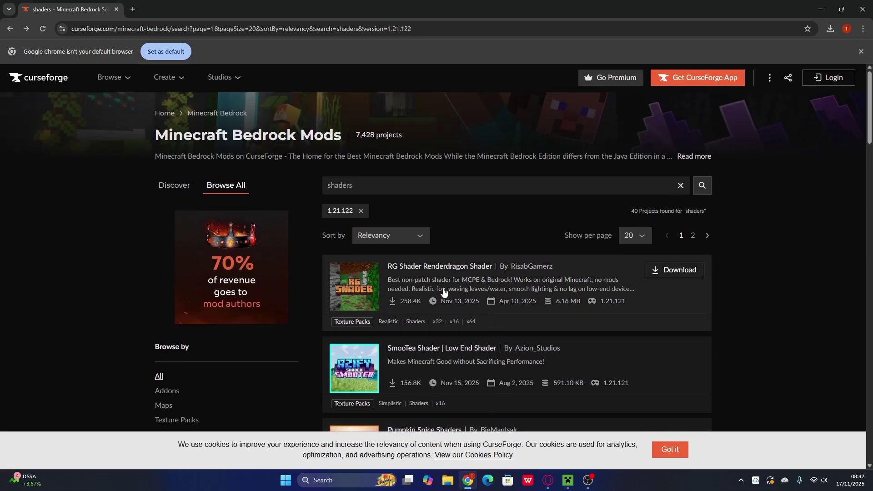
click(433, 271)
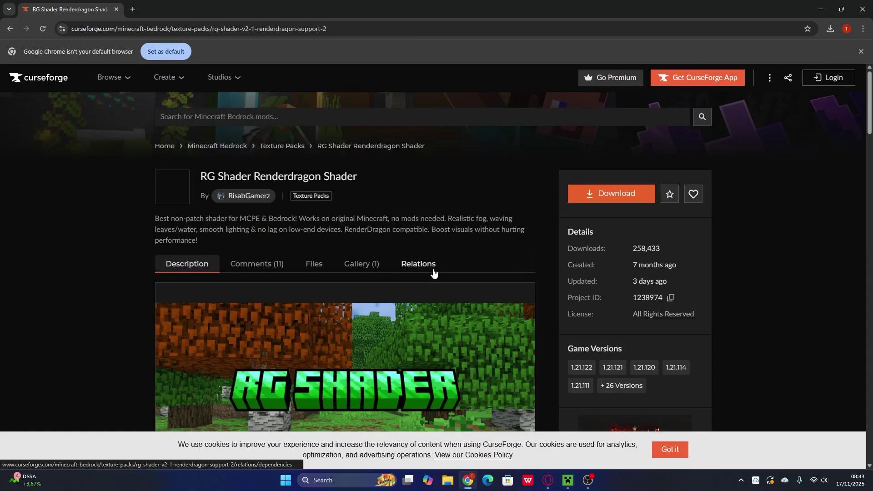
scroll(432, 272, down, 12)
scroll(427, 267, down, 4)
key(alt+Left)
scroll(409, 282, up, 8)
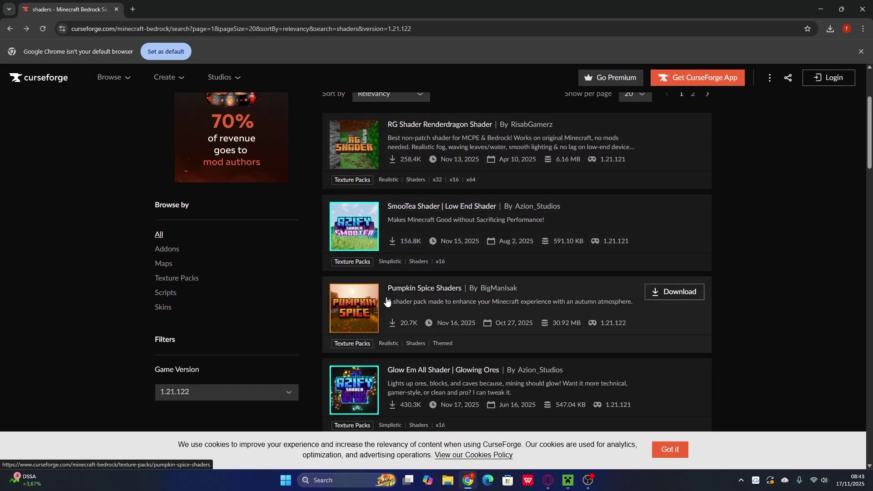
Open the Pumpkin Spice Shaders project and view its night-time and red-trees gallery screenshots
click(425, 296)
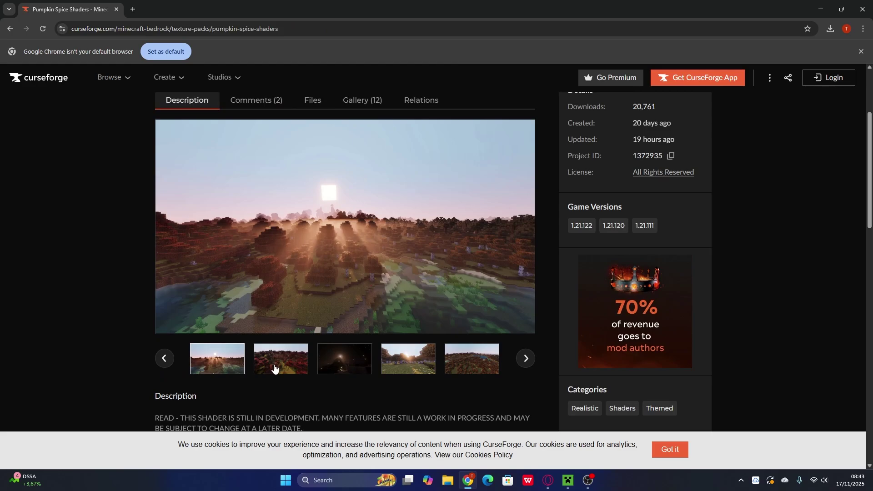
click(274, 368)
click(356, 363)
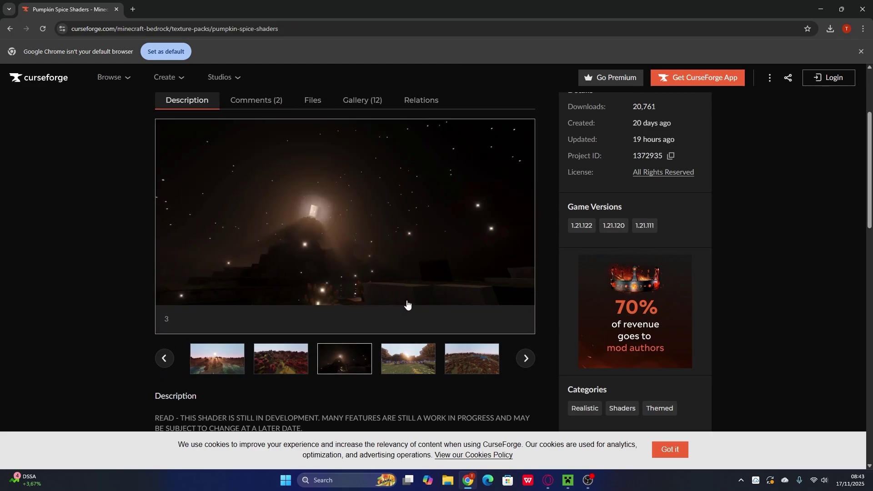
click(281, 360)
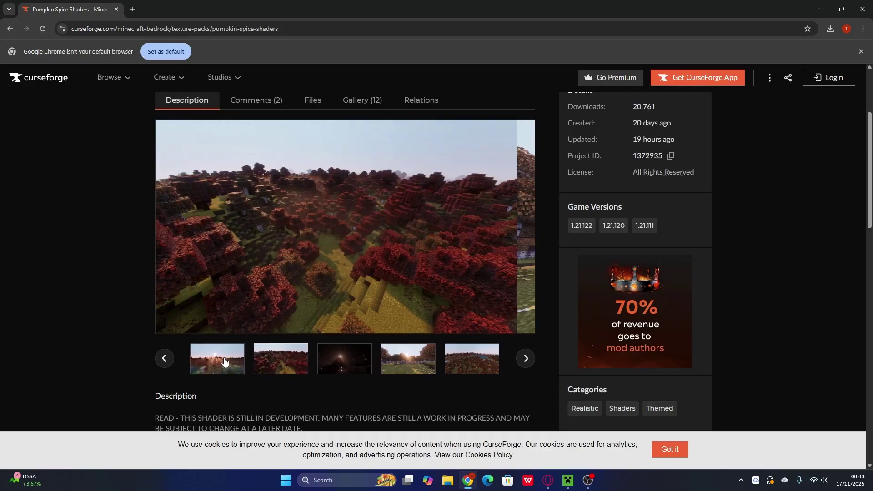
Scroll through the project description and back to the top of the page
scroll(224, 361, down, 2)
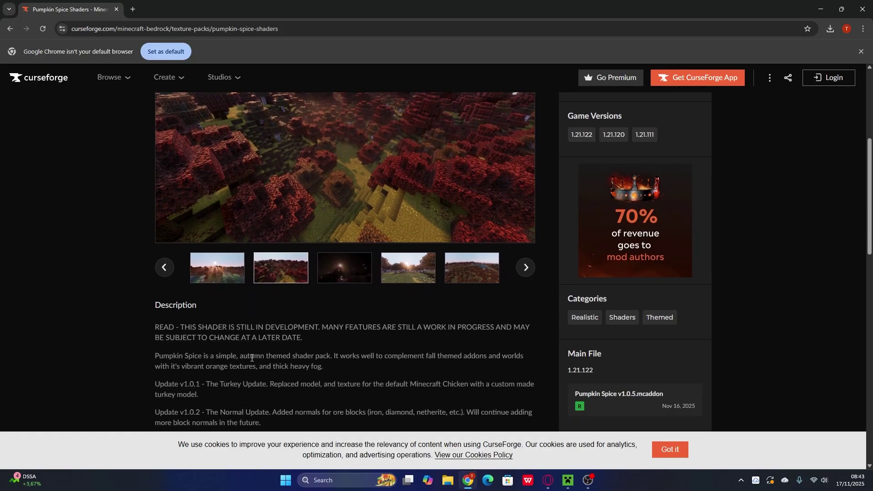
scroll(246, 357, down, 4)
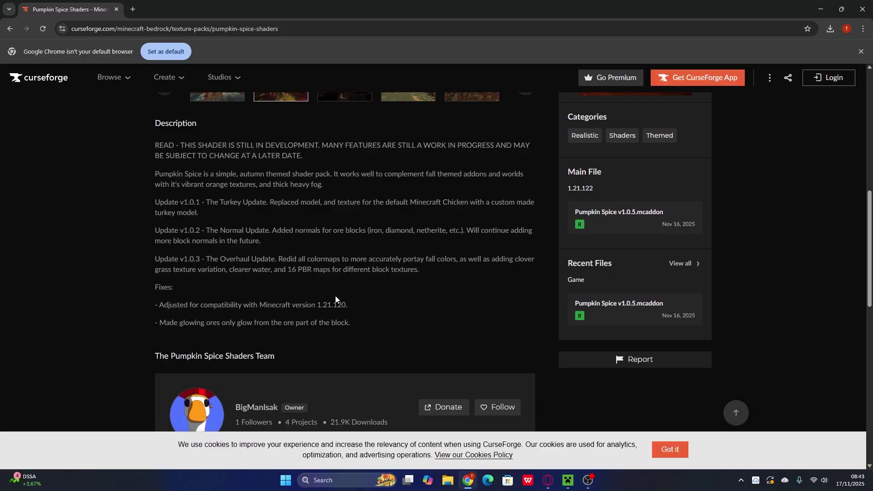
scroll(253, 326, down, 7)
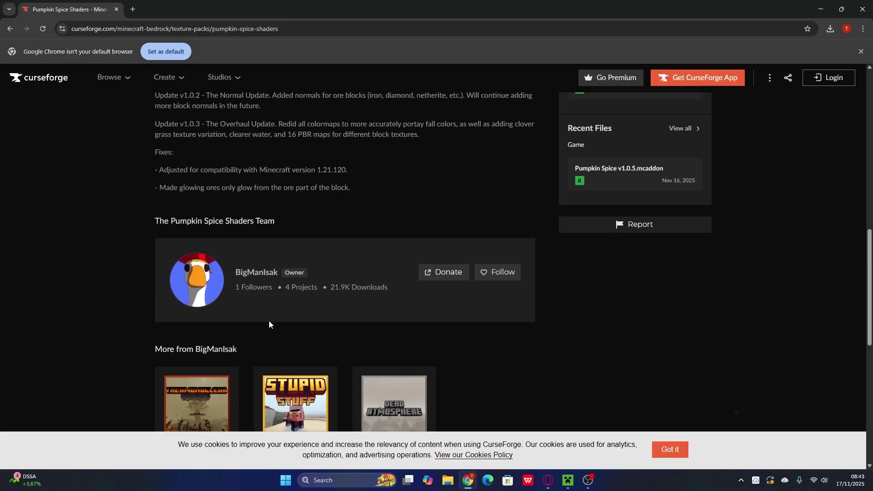
scroll(531, 289, up, 4)
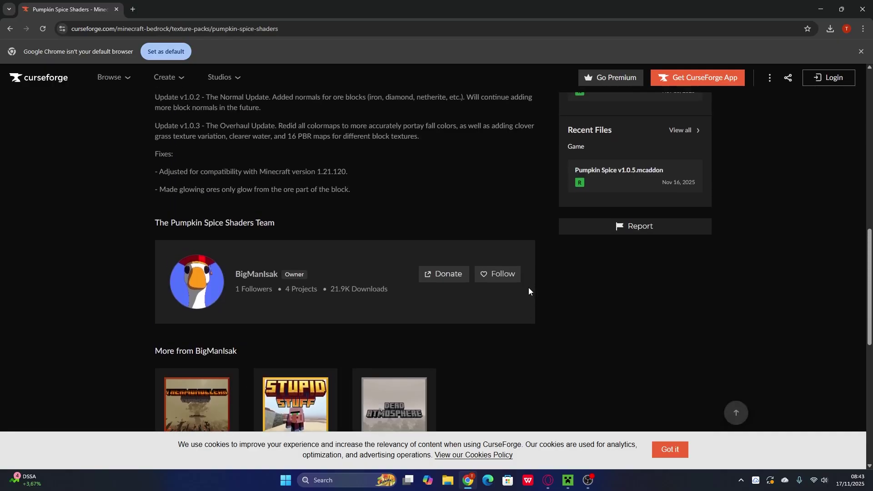
scroll(529, 291, up, 4)
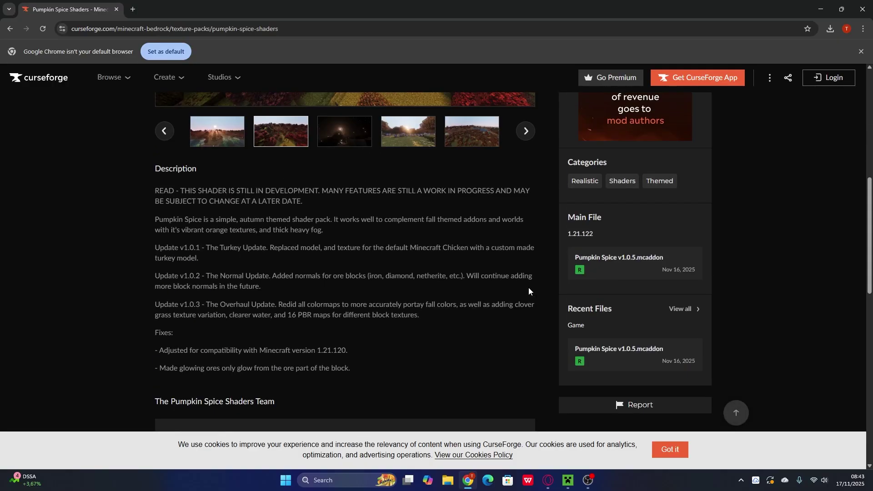
scroll(528, 287, up, 8)
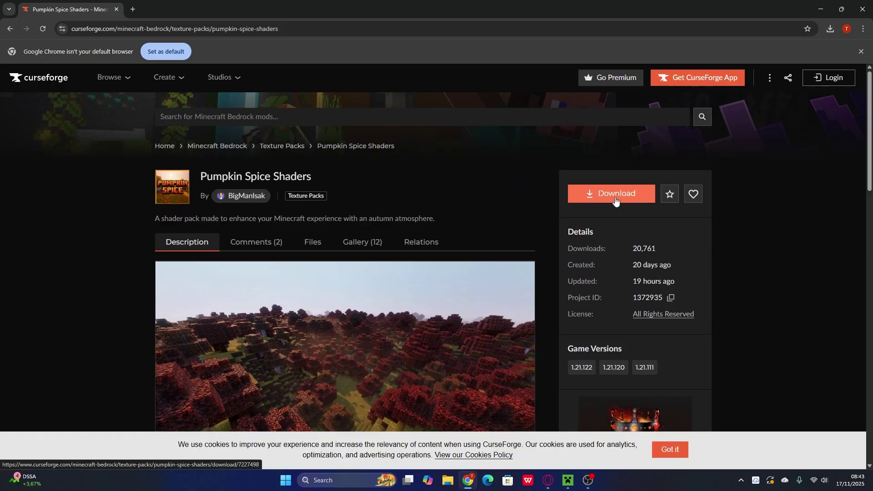
Download Pumpkin Spice v1.0.5.mcaddon and open it from Chrome's downloads to launch Minecraft
click(616, 195)
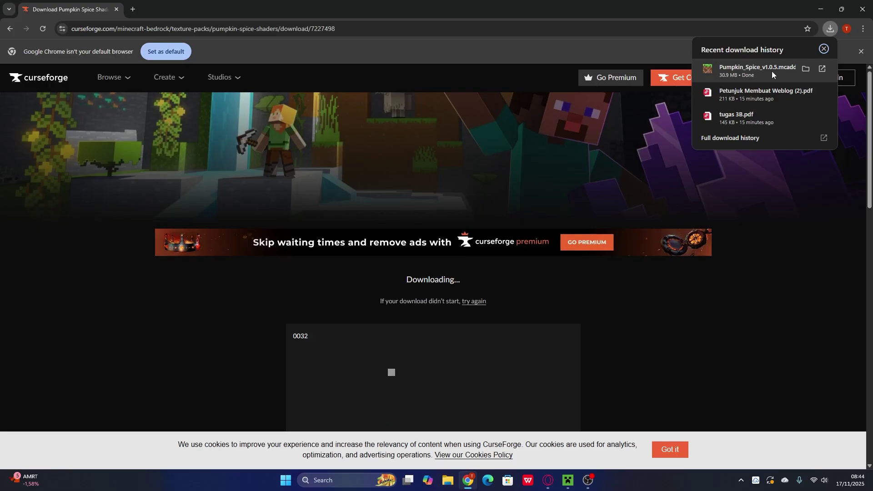
click(726, 68)
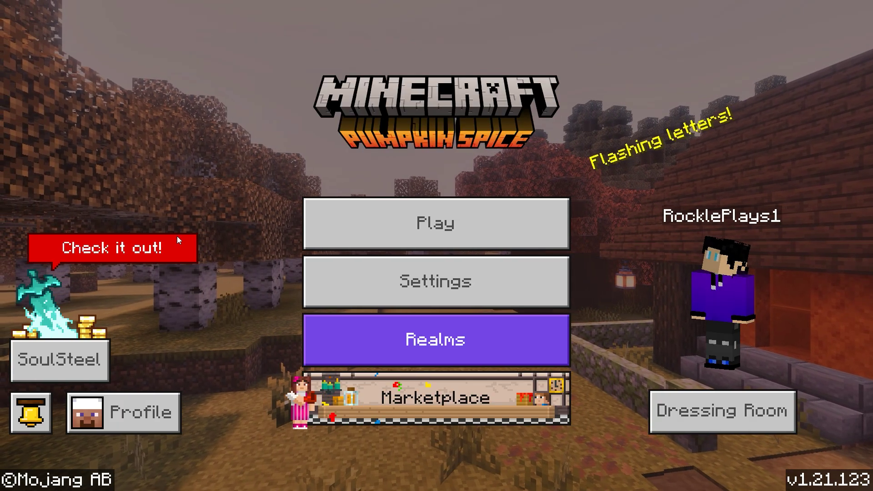
In Video settings, keep Vibrant Visuals graphics and settle on the Favor Performance preset
click(424, 286)
scroll(202, 273, down, 8)
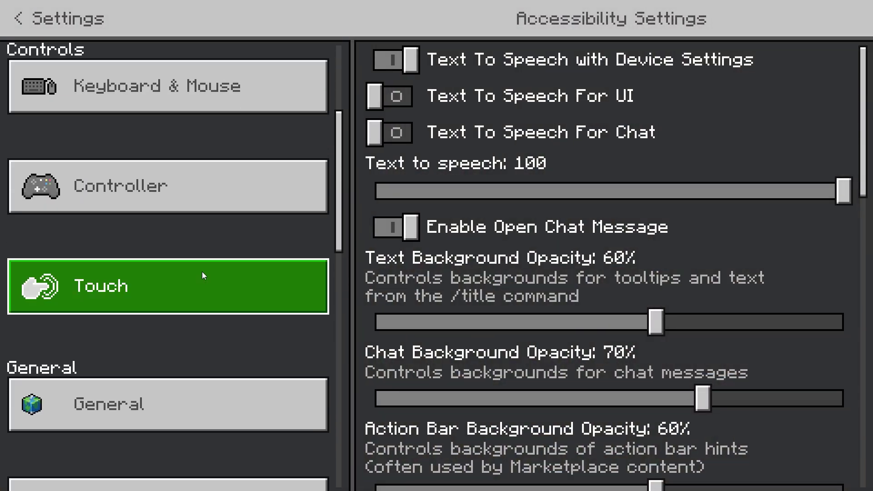
click(132, 276)
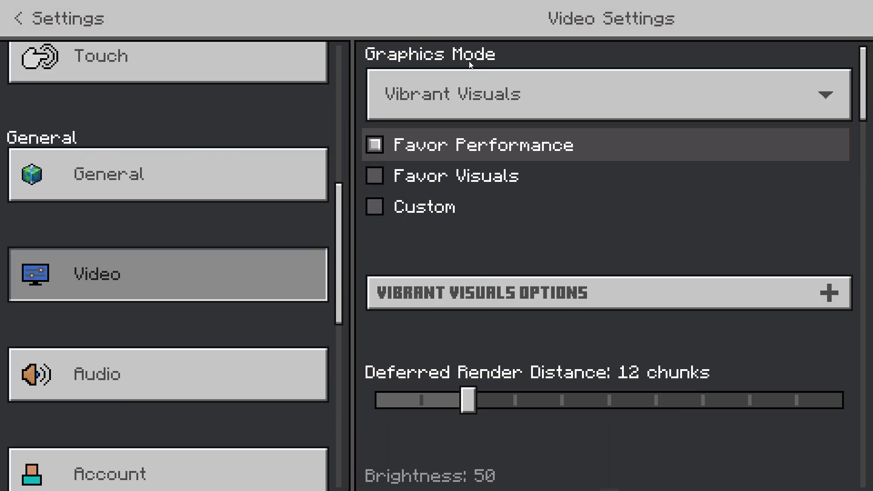
click(468, 104)
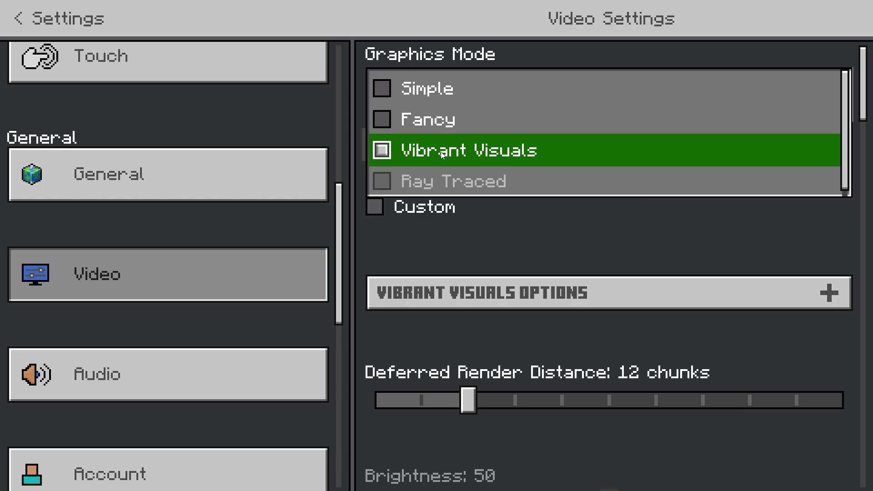
click(455, 159)
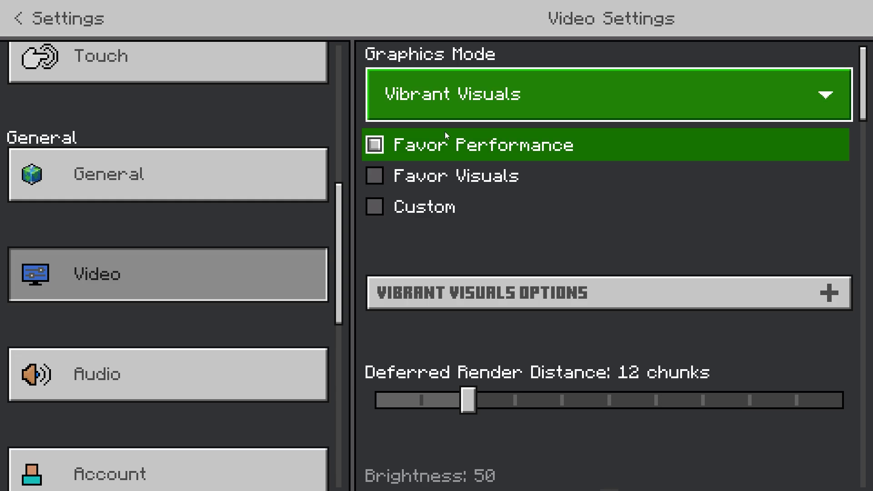
click(423, 202)
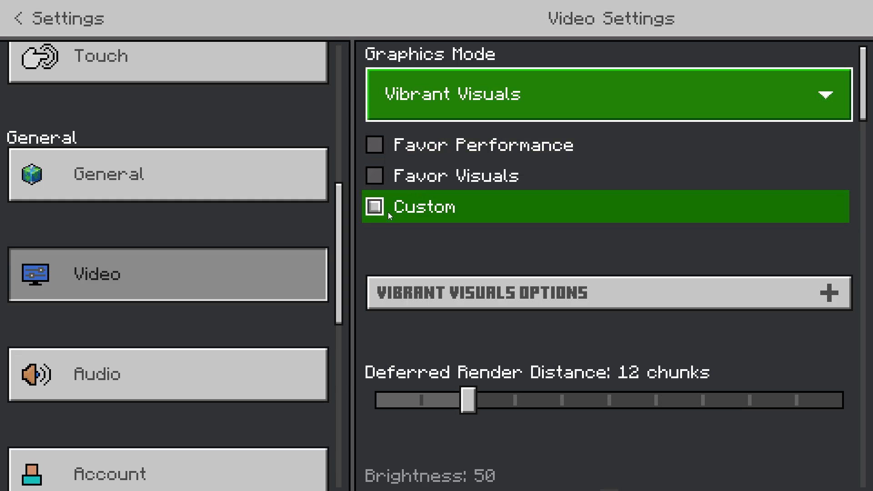
click(521, 181)
click(466, 200)
click(467, 177)
click(467, 155)
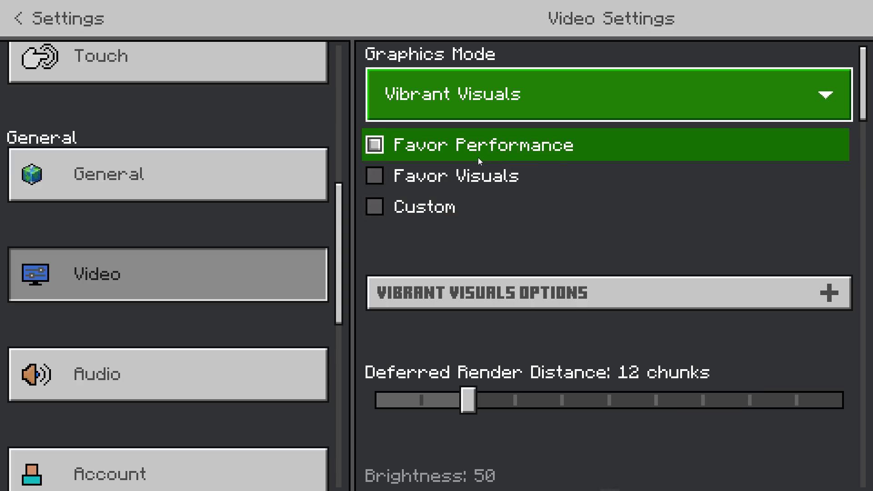
Scroll the settings categories and open the Global Resources page
scroll(500, 195, down, 3)
scroll(509, 216, up, 3)
scroll(276, 239, down, 5)
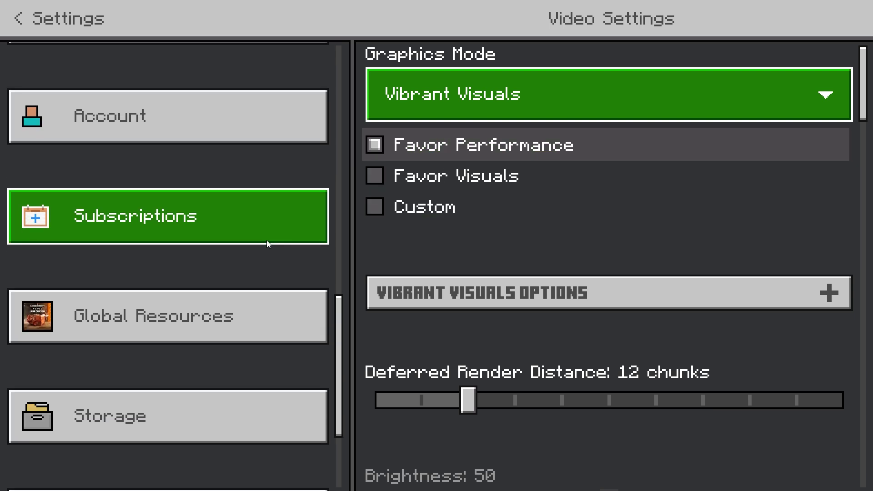
scroll(263, 195, up, 4)
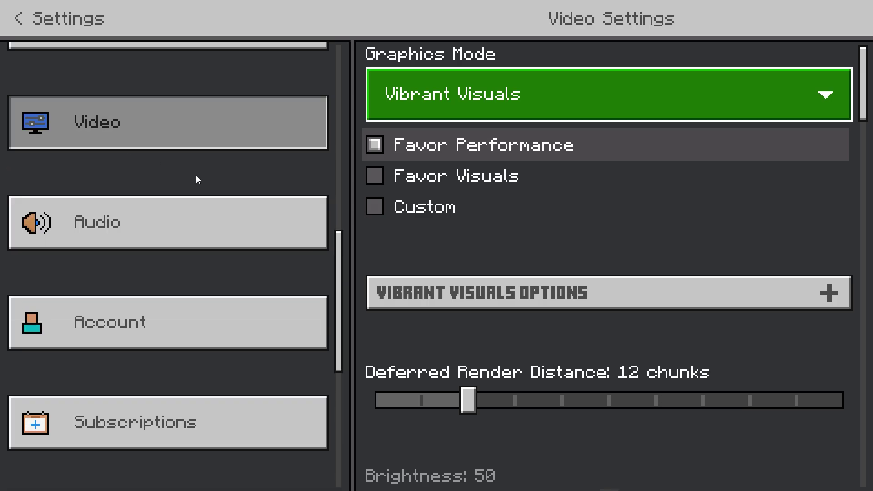
scroll(223, 177, down, 4)
scroll(223, 177, down, 3)
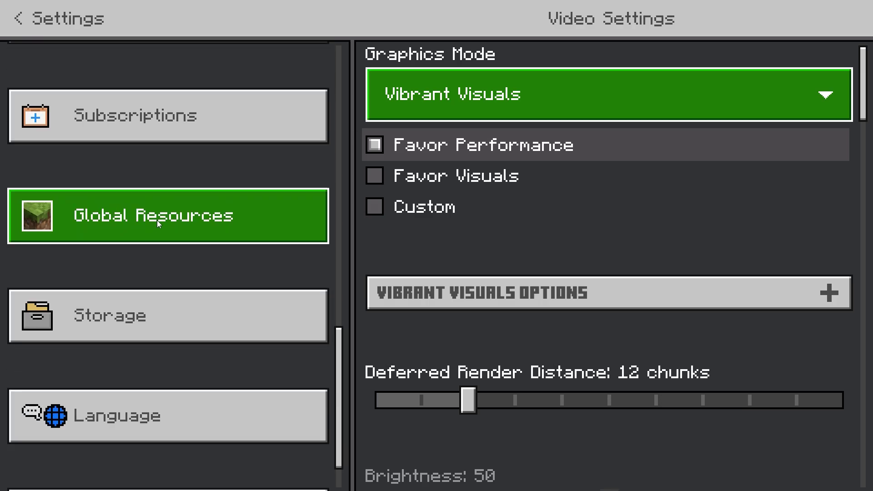
click(132, 218)
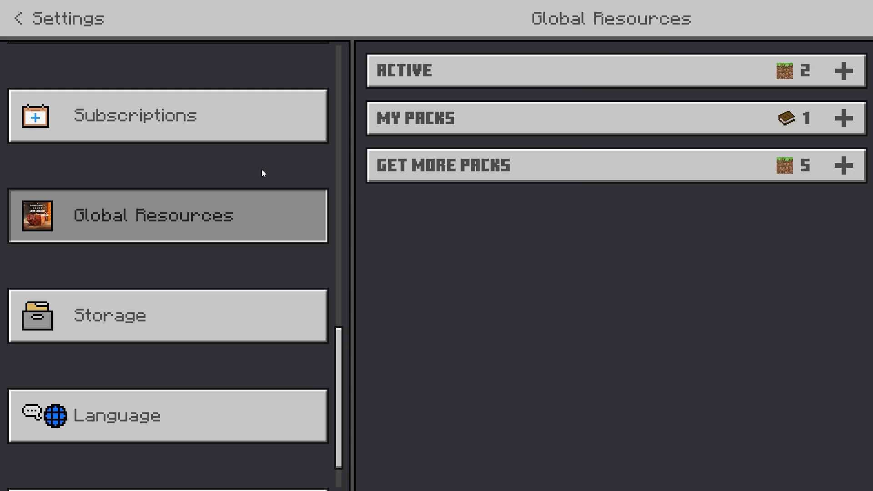
Browse My Packs and the Lava Chicken Add-On, then expand Active to find Pumpkin Spice
click(440, 118)
click(437, 130)
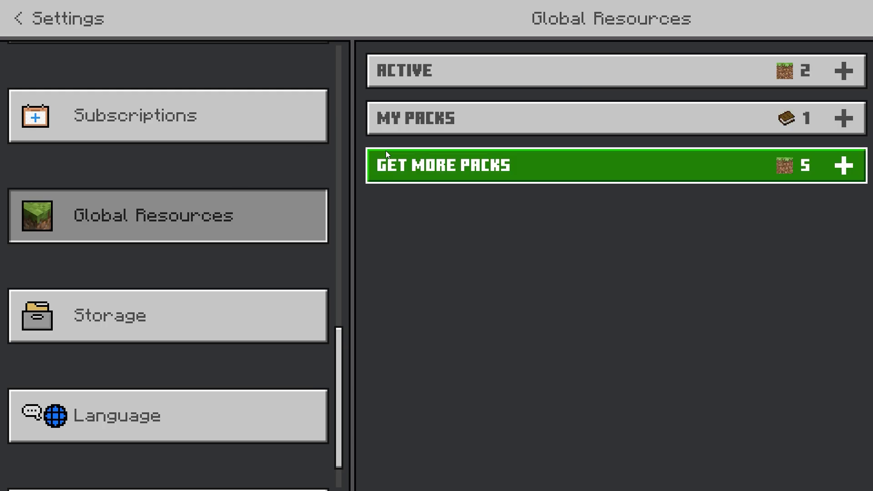
click(414, 119)
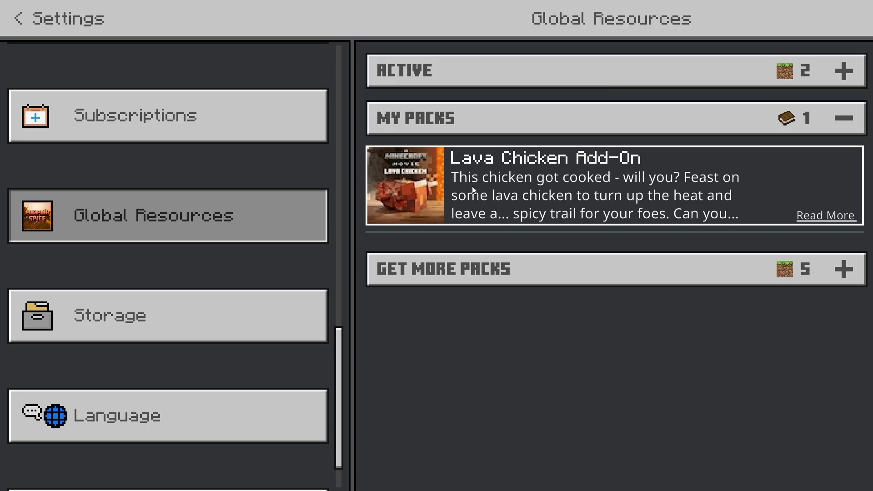
click(558, 199)
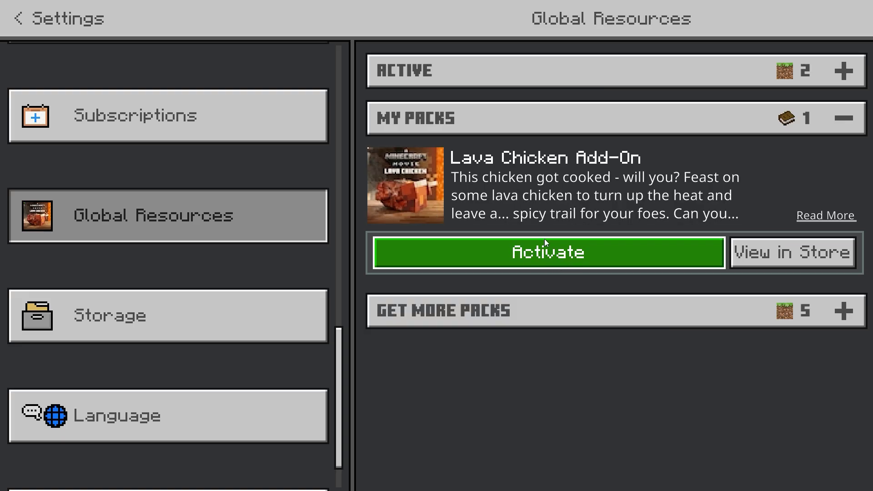
click(432, 118)
click(451, 84)
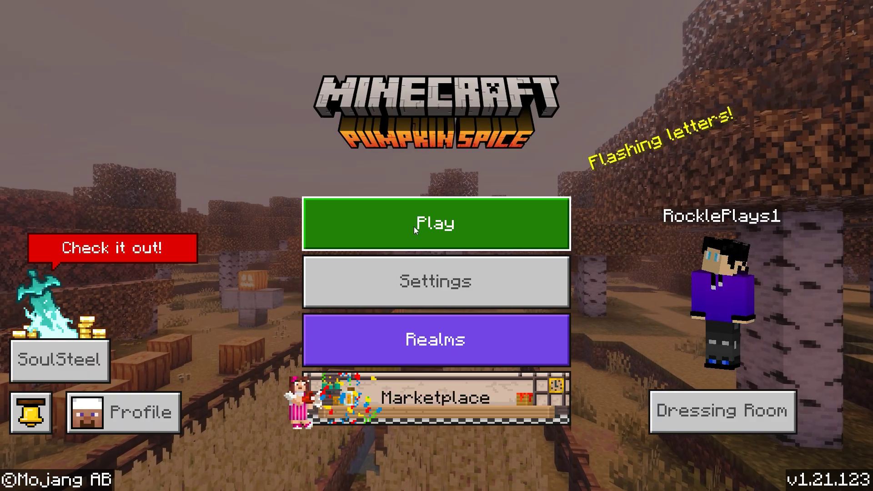
Open the Worlds list and load the Vibrant Adventures world
click(414, 227)
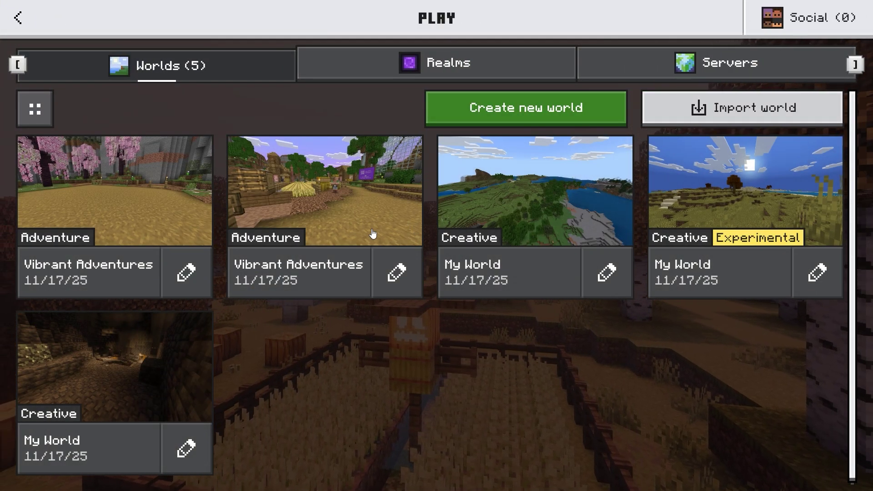
click(349, 183)
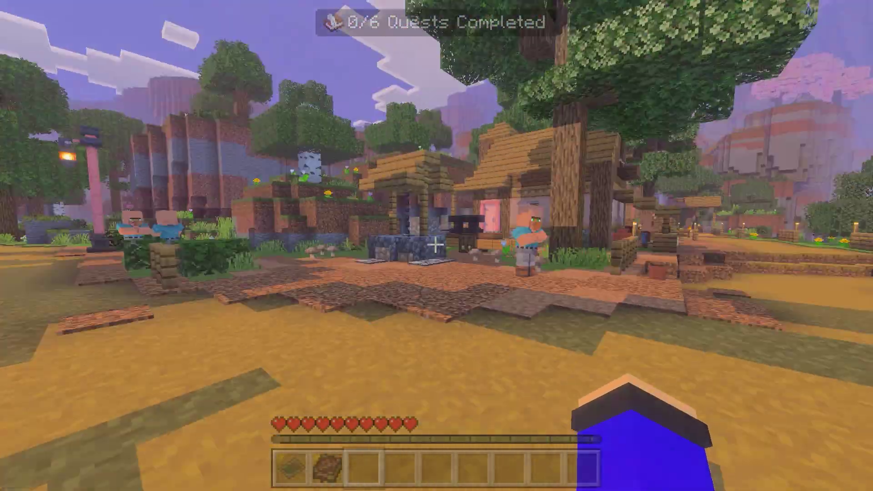
Walk toward the glass dome looking up at it, then switch to third-person front view with F5
key(w)
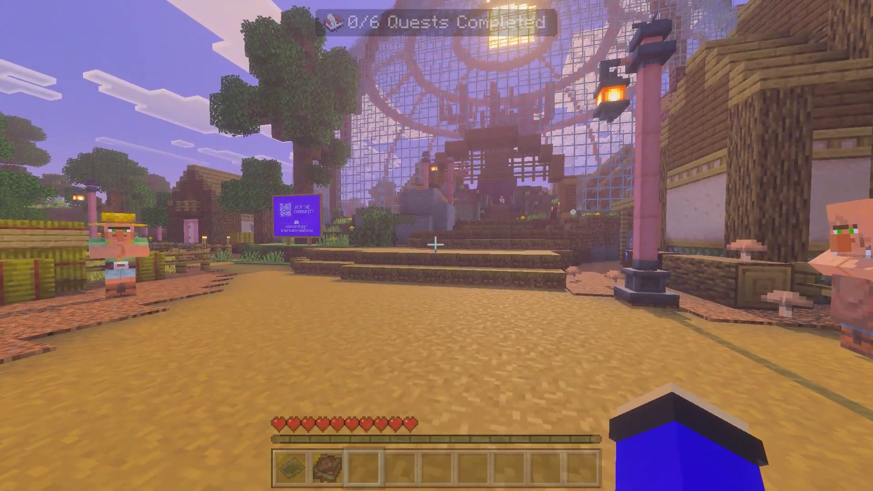
key(w)
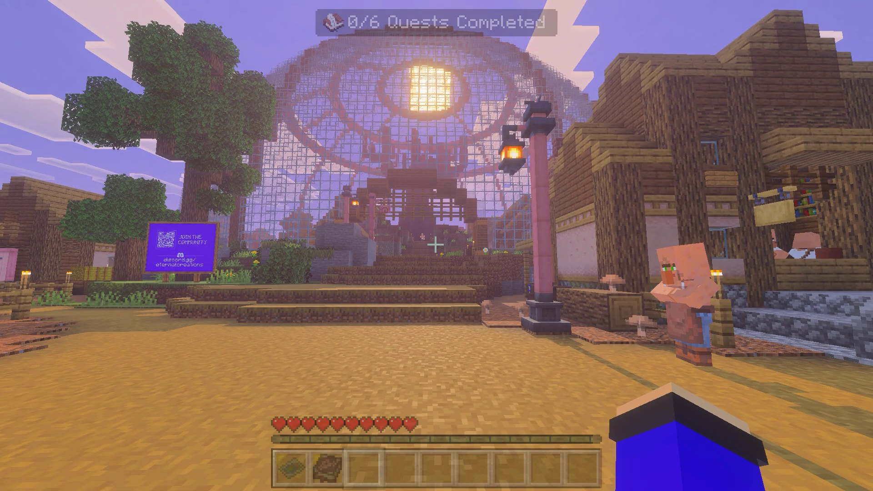
key(w)
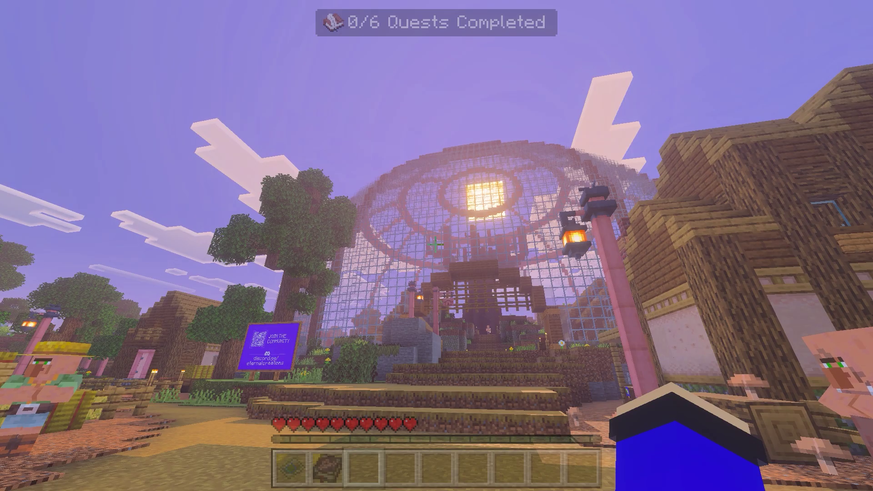
key(w)
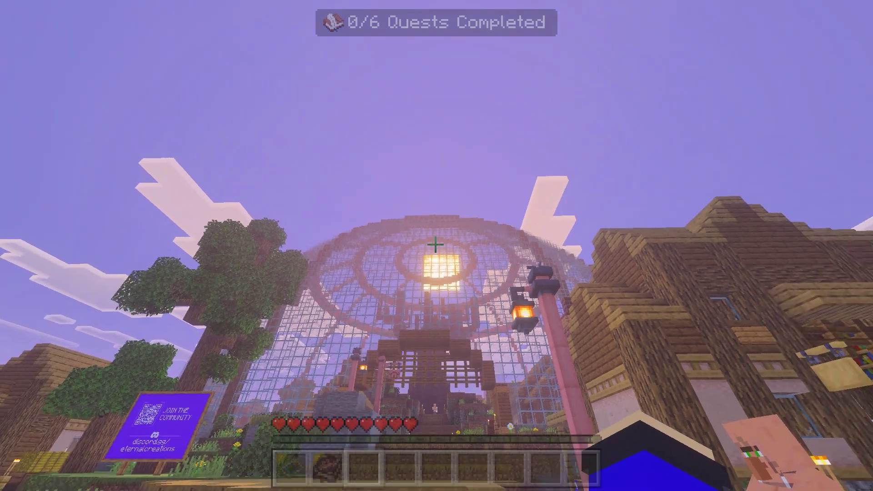
key(w)
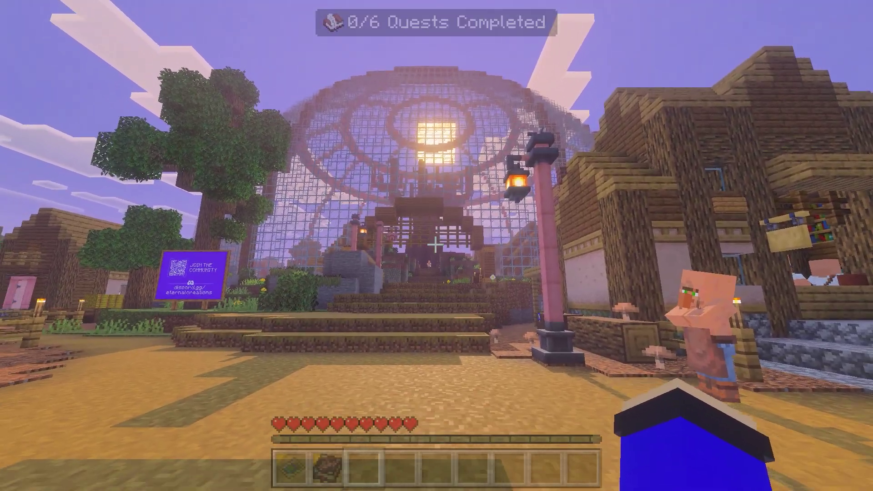
mouse_move(435, 246)
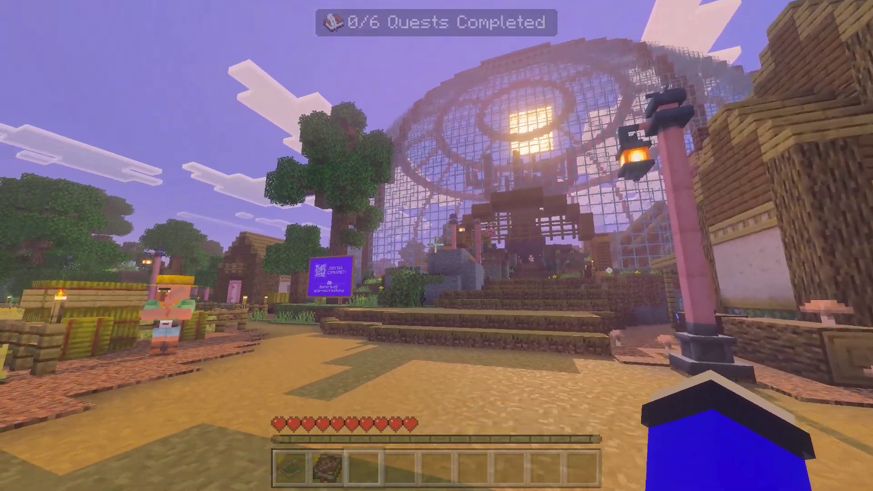
key(F5)
key(F5)
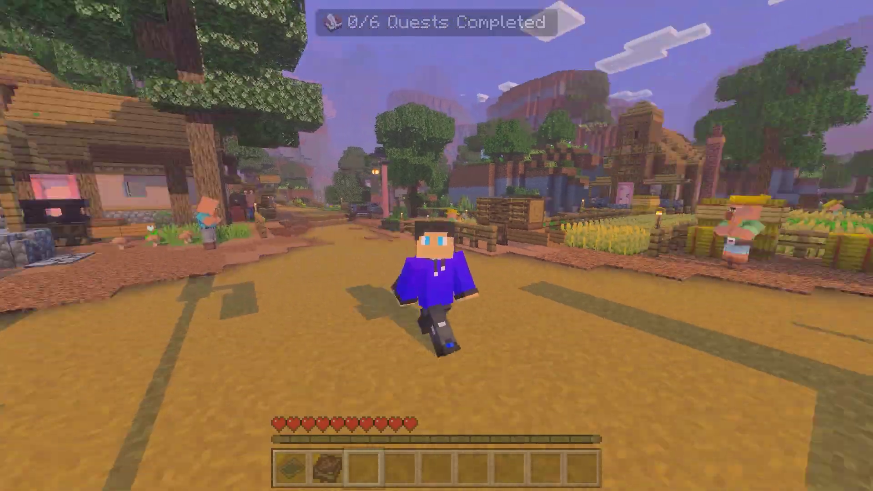